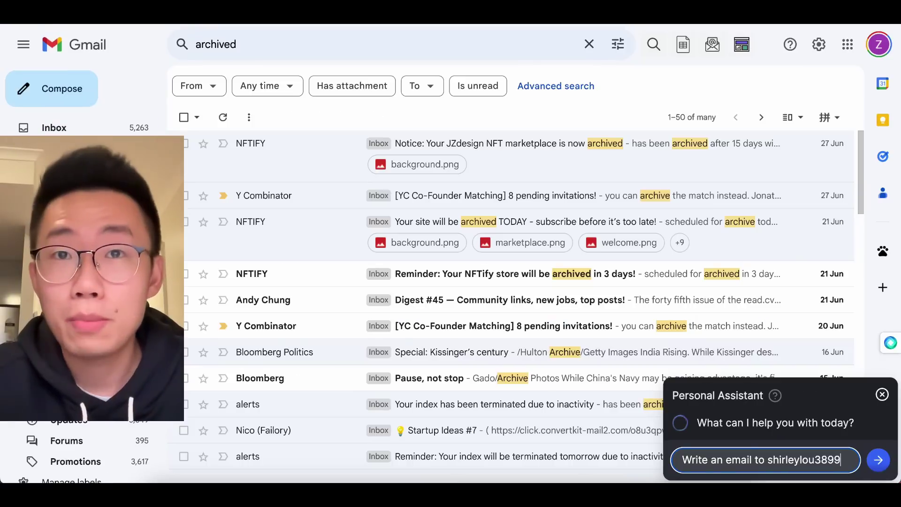
pyautogui.write('@gmail')
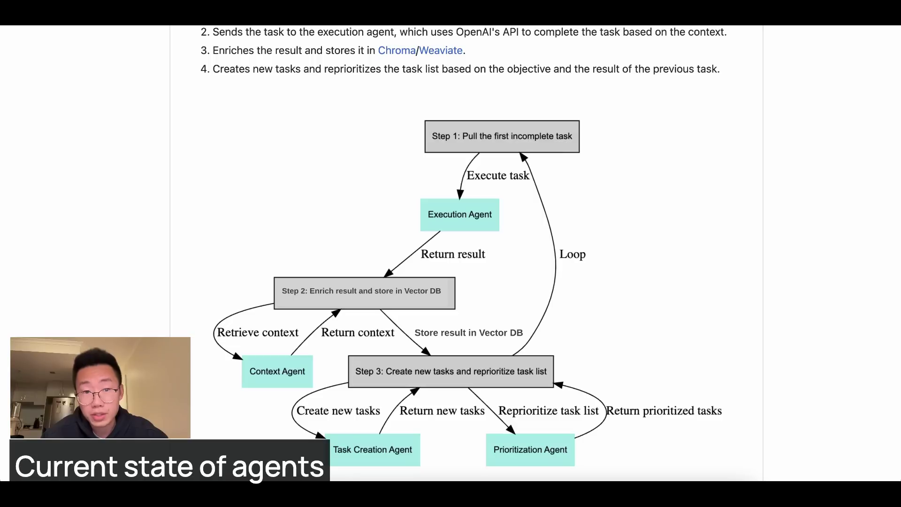
# Highlight the Auto-GPT README heading, then the 'LLM + memory' and 'tool use' phrases in the tweet.
pyautogui.moveTo(150, 87); pyautogui.dragTo(234, 88)
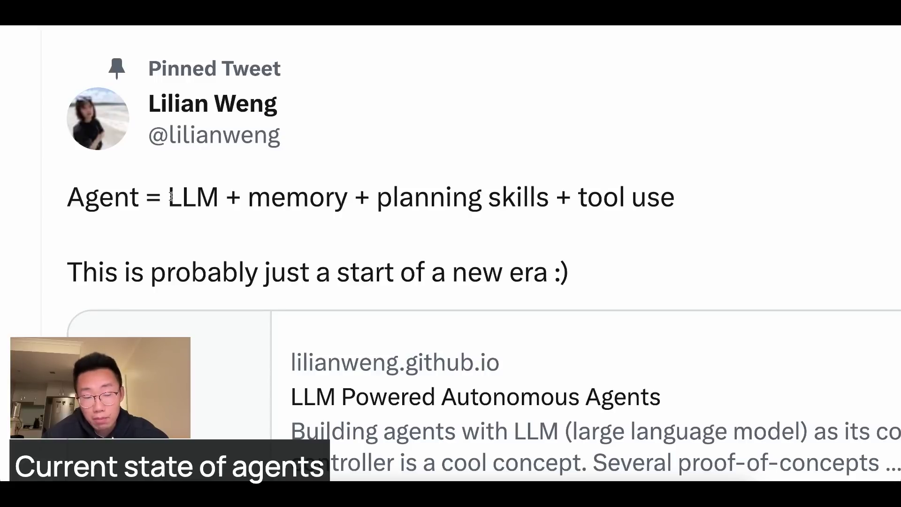
pyautogui.moveTo(171, 196); pyautogui.dragTo(683, 199)
pyautogui.click(597, 199)
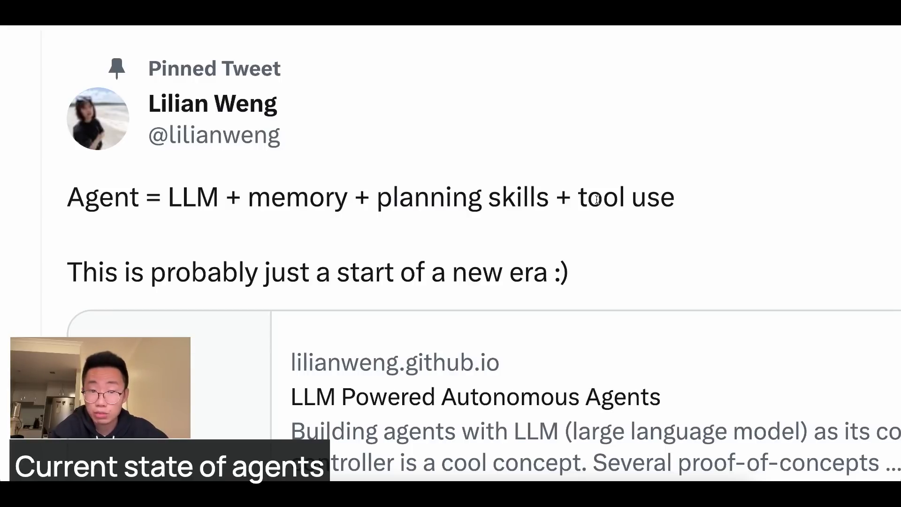
pyautogui.moveTo(581, 197); pyautogui.dragTo(678, 197)
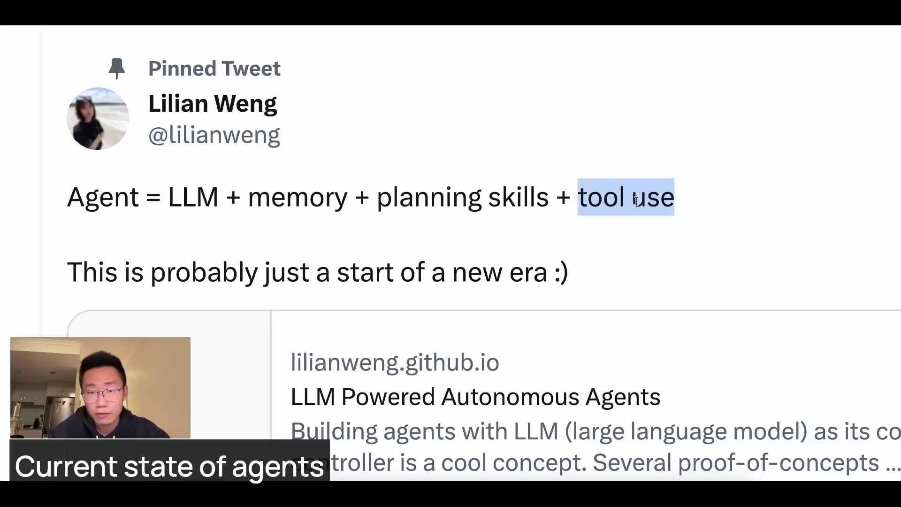
pyautogui.click(211, 33)
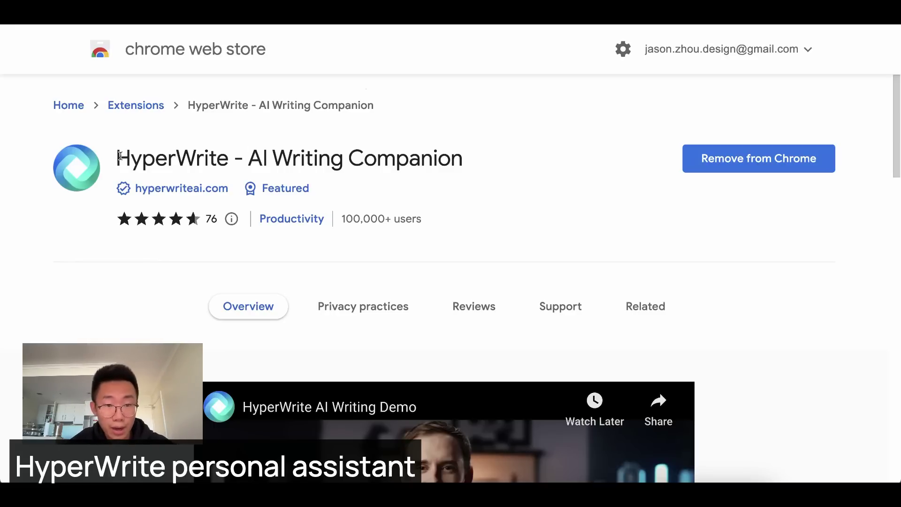
# Highlight 'HyperWrite', the 100,000 users count and 'AI Writing Companion' on the extension listing.
pyautogui.moveTo(119, 157); pyautogui.dragTo(235, 157)
pyautogui.click(345, 229)
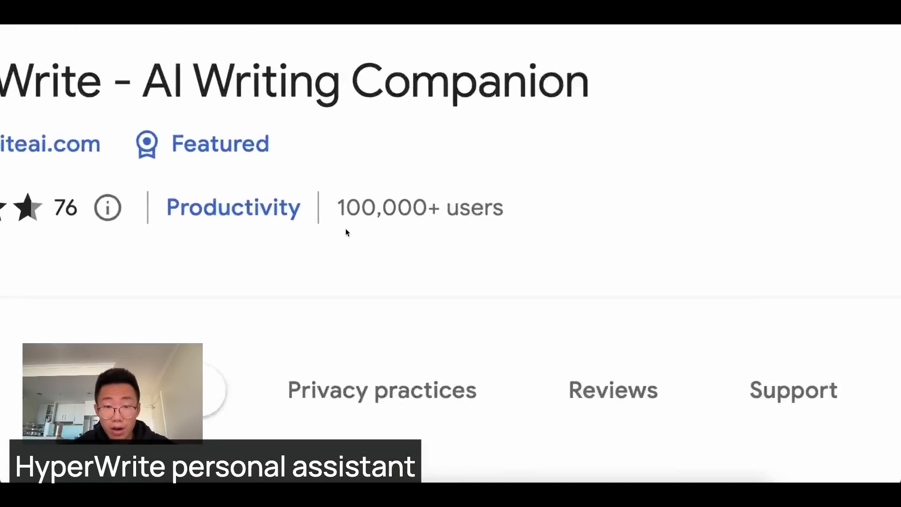
pyautogui.moveTo(343, 219); pyautogui.dragTo(387, 219)
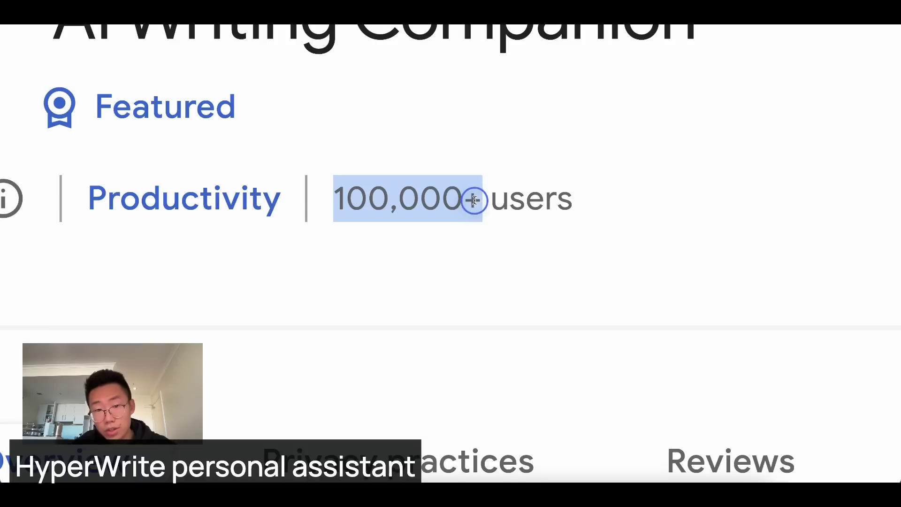
pyautogui.click(86, 20)
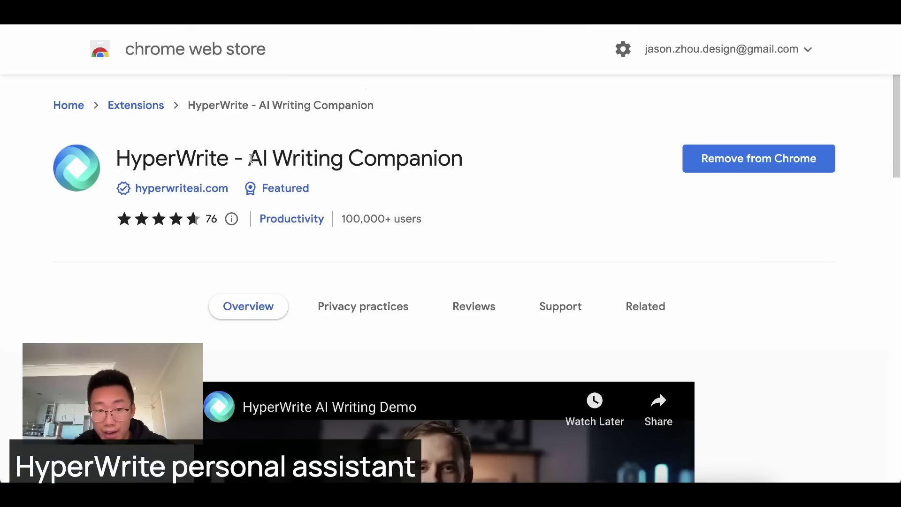
pyautogui.moveTo(252, 159); pyautogui.dragTo(460, 157)
pyautogui.click(428, 160)
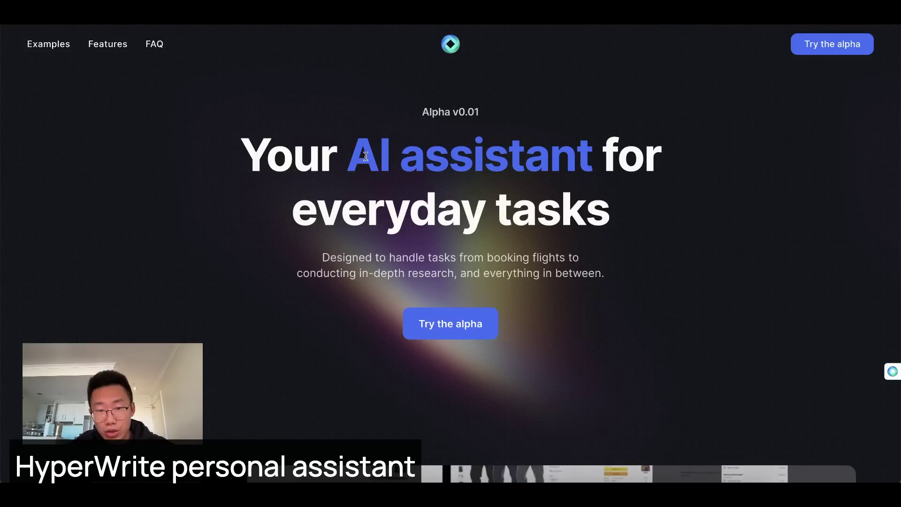
# Highlight 'AI assistant' in the landing-page headline and scroll down to the demo.
pyautogui.moveTo(359, 155); pyautogui.dragTo(599, 155)
pyautogui.scroll(-10, 887, 299)
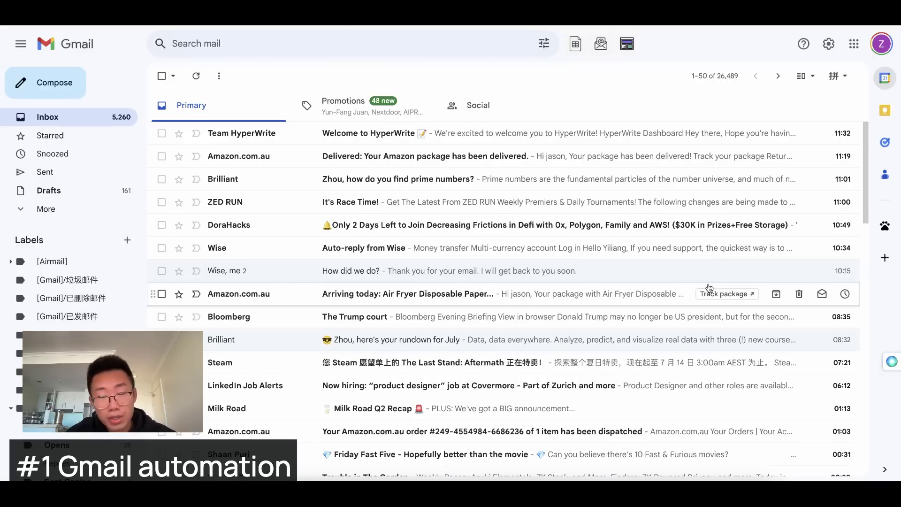
# Paste 'Respond to all my unread emails' into the Personal Assistant and start it.
pyautogui.moveTo(891, 369)
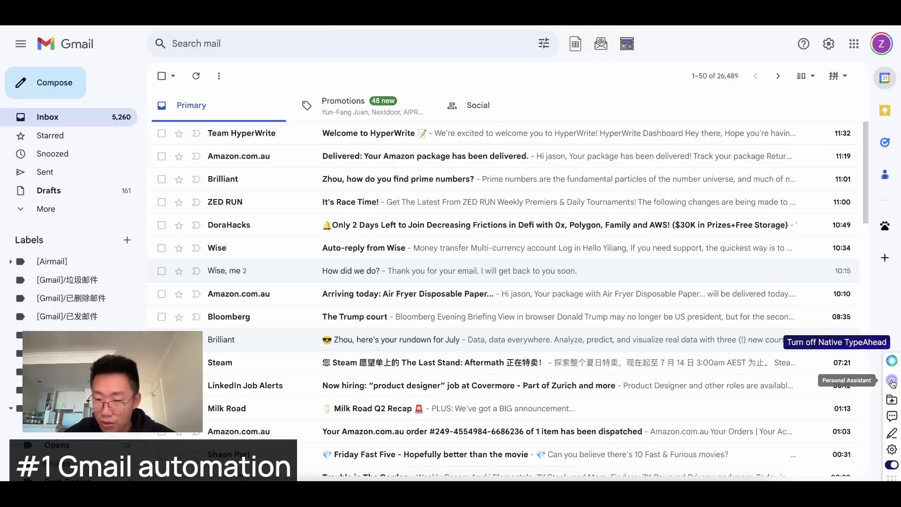
pyautogui.click(892, 381)
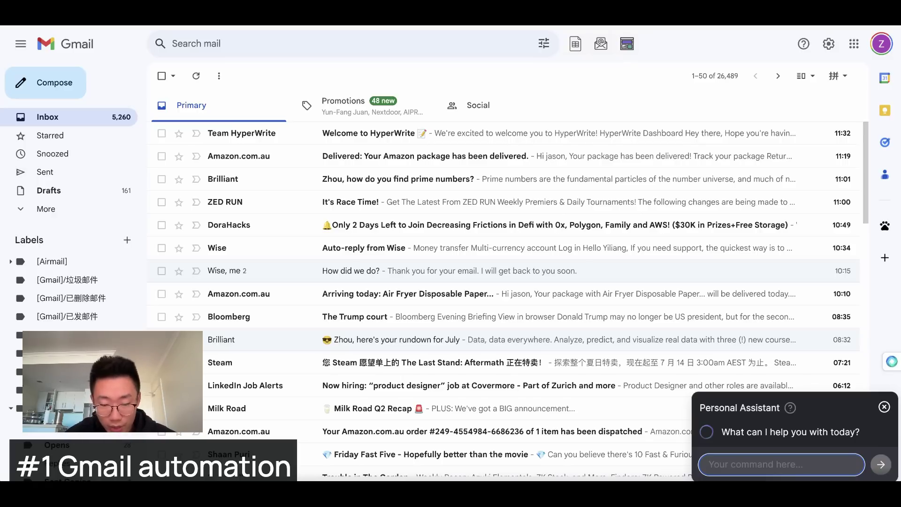
pyautogui.write('Respond to all my unread emails')
pyautogui.moveTo(708, 466); pyautogui.dragTo(852, 465)
pyautogui.click(882, 466)
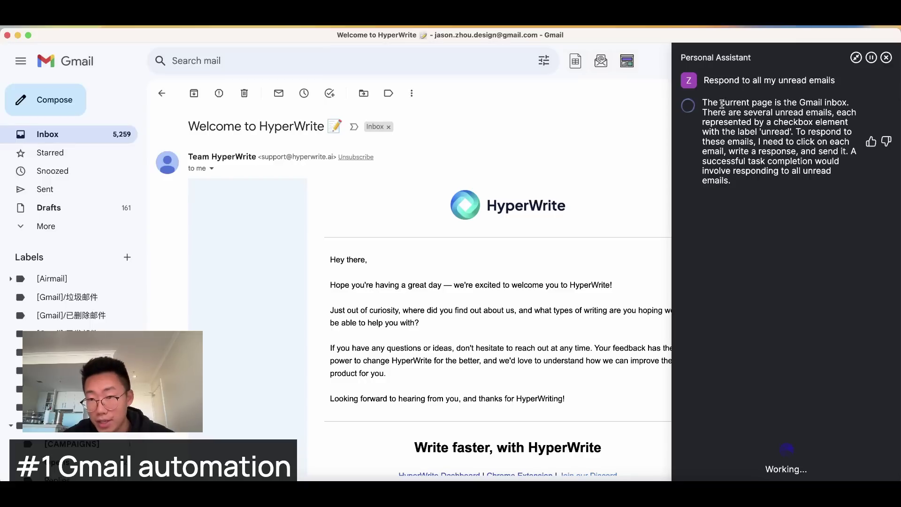
# Highlight the assistant's reasoning, including why the Google Photos review email needs no reply.
pyautogui.moveTo(721, 103); pyautogui.dragTo(798, 146)
pyautogui.click(751, 135)
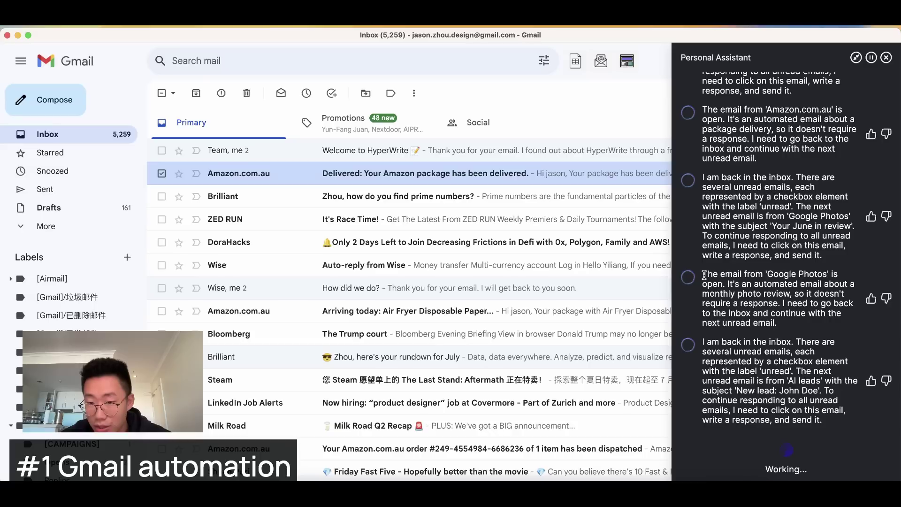
pyautogui.moveTo(704, 276); pyautogui.dragTo(837, 276)
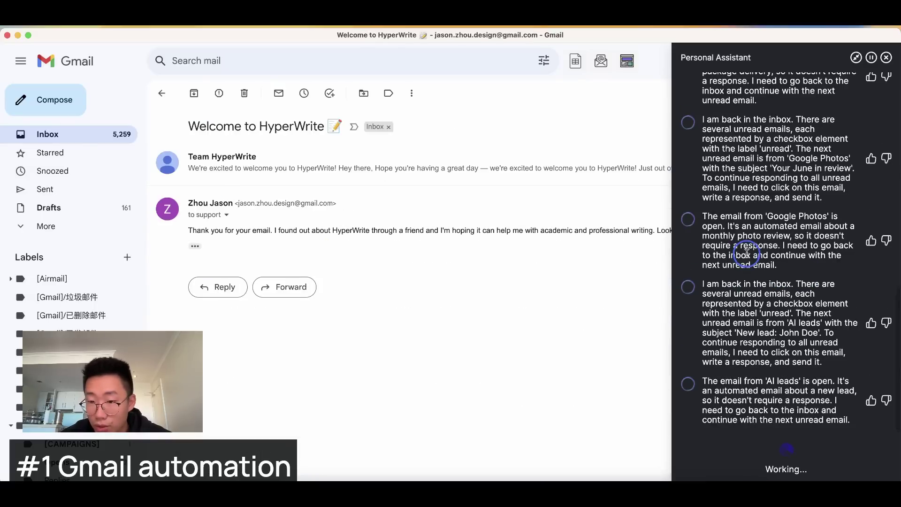
pyautogui.moveTo(729, 235); pyautogui.dragTo(777, 248)
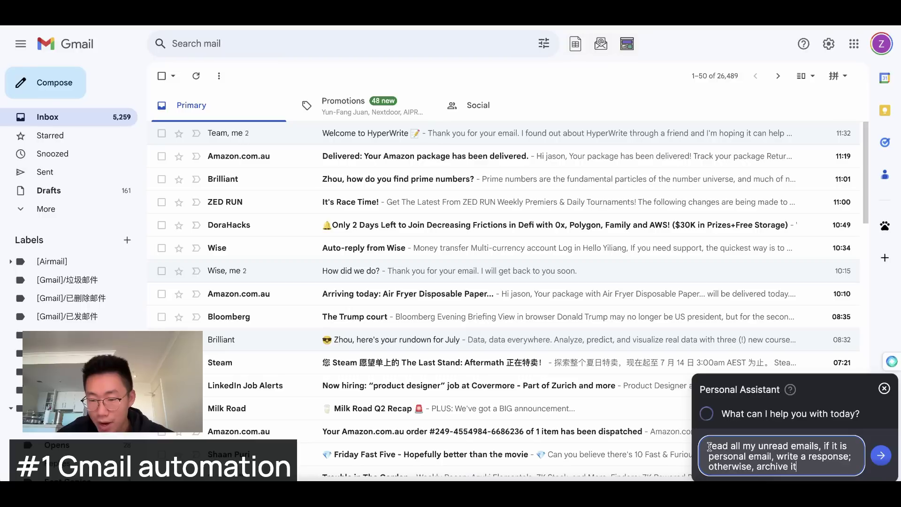
# Highlight 'read all my' and 'otherwise, archive it' in the revised unread-email request.
pyautogui.moveTo(709, 446); pyautogui.dragTo(850, 456)
pyautogui.click(822, 449)
pyautogui.moveTo(710, 466); pyautogui.dragTo(797, 466)
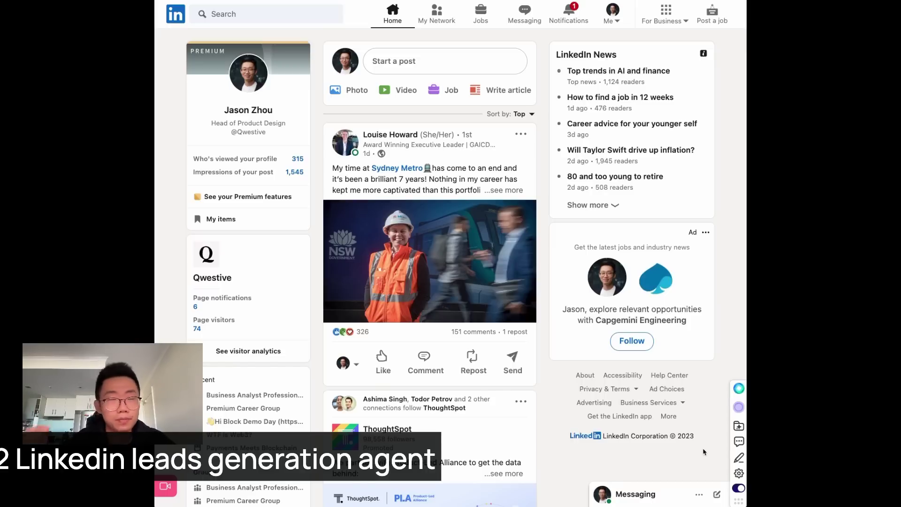
# Submit the Personal Assistant request to find the generative AI post and comment on it.
pyautogui.click(736, 407)
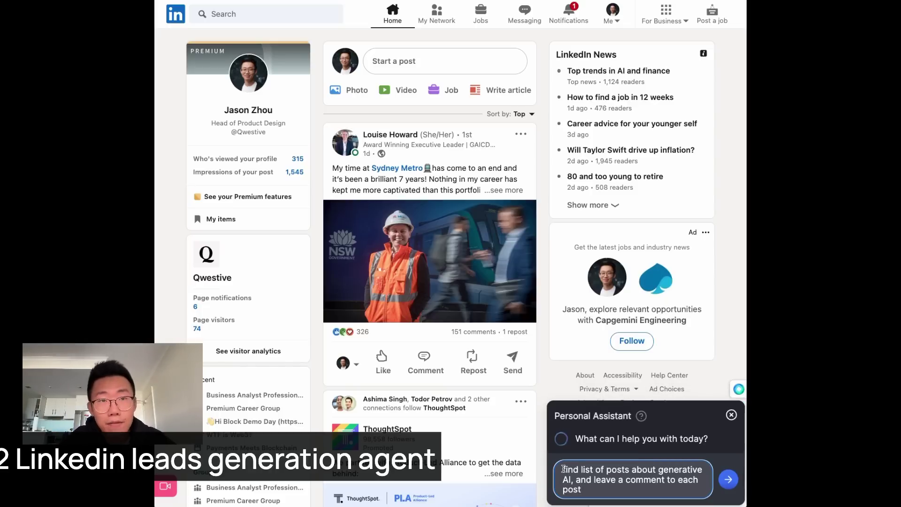
pyautogui.moveTo(563, 469); pyautogui.dragTo(737, 478)
pyautogui.click(729, 479)
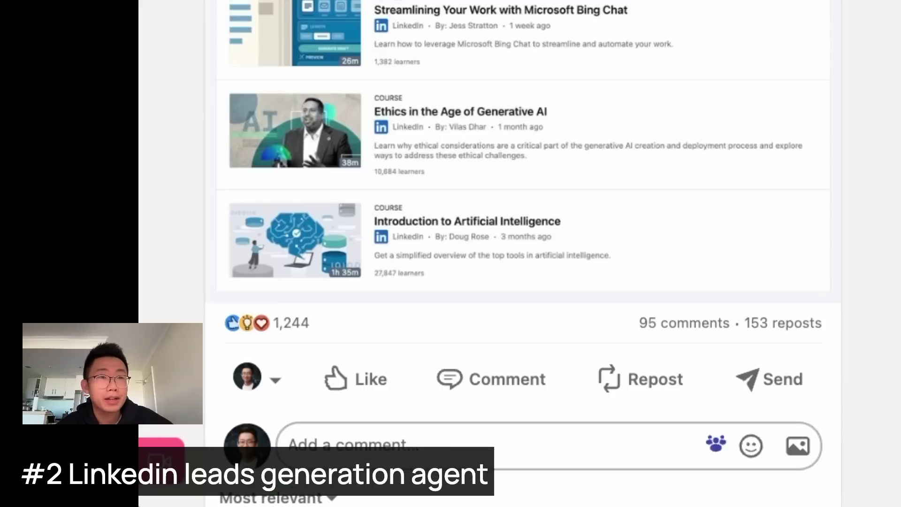
# Post the comment 'Interesting post about generative AI! Looking forward to more content like this!'.
pyautogui.write('Interesting post about generative AI! Looking forward to more content like this!')
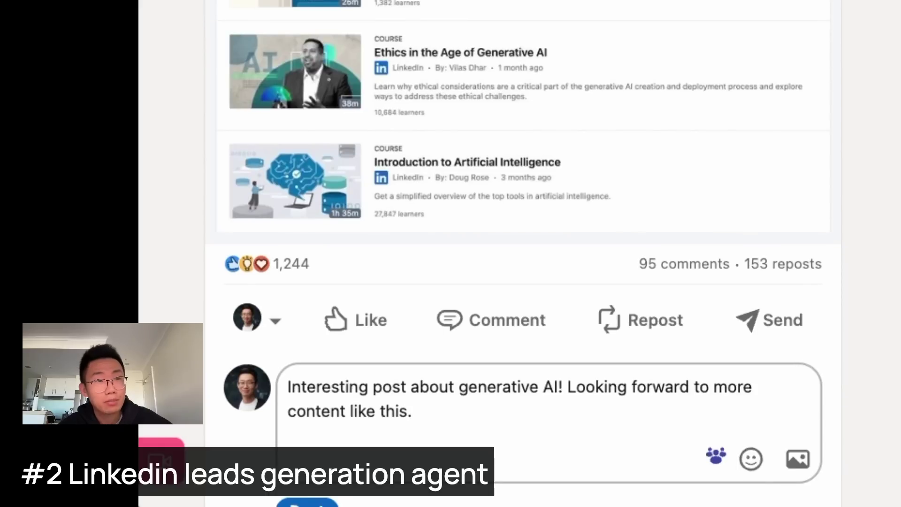
pyautogui.hotkey('ctrl', 'Return')
pyautogui.scroll(-4, 516, 253)
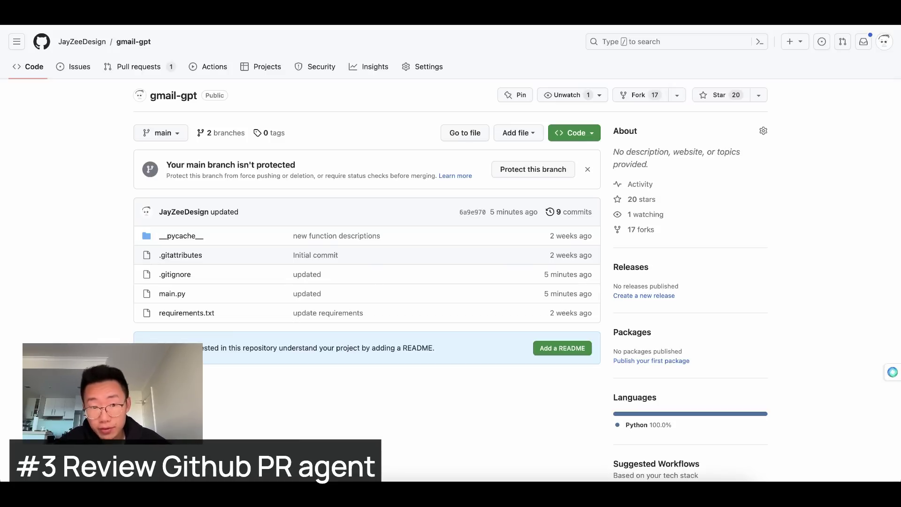
# Open the 'updated the message variable' pull request and view its main.py change.
pyautogui.click(125, 68)
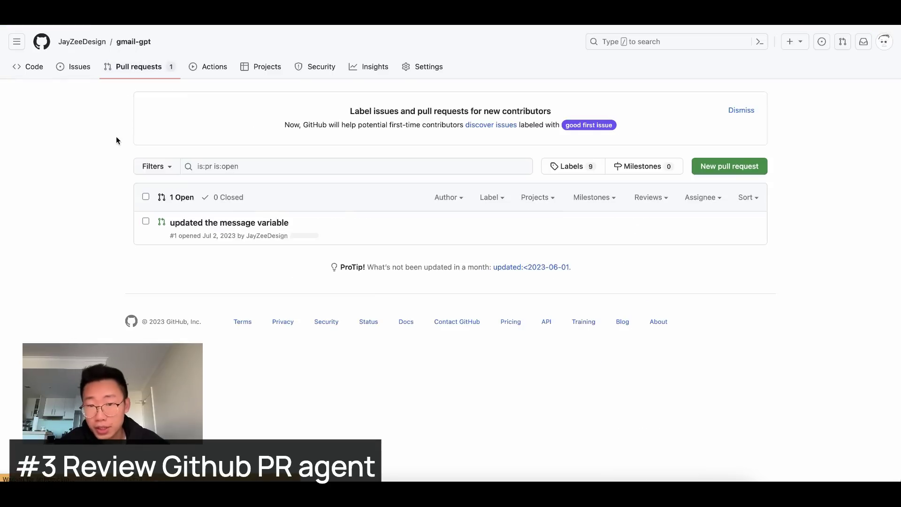
pyautogui.click(202, 226)
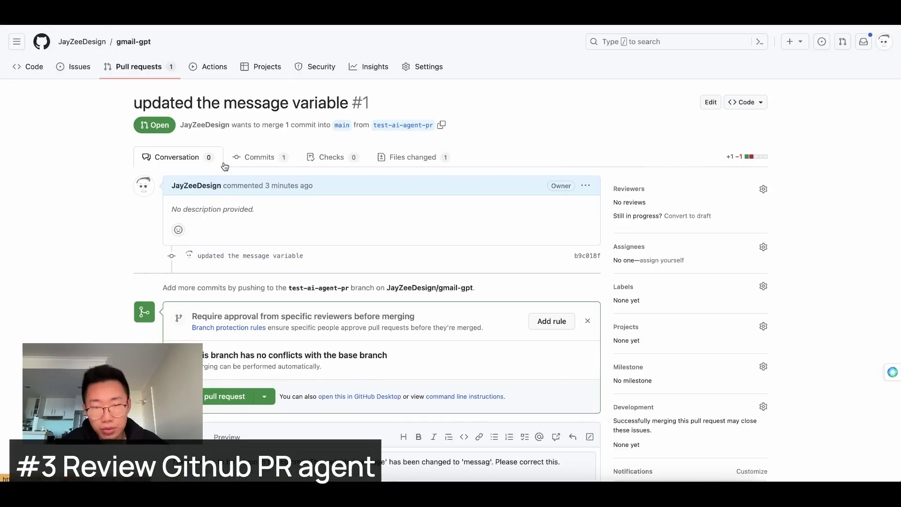
pyautogui.scroll(-1, 240, 169)
pyautogui.click(414, 146)
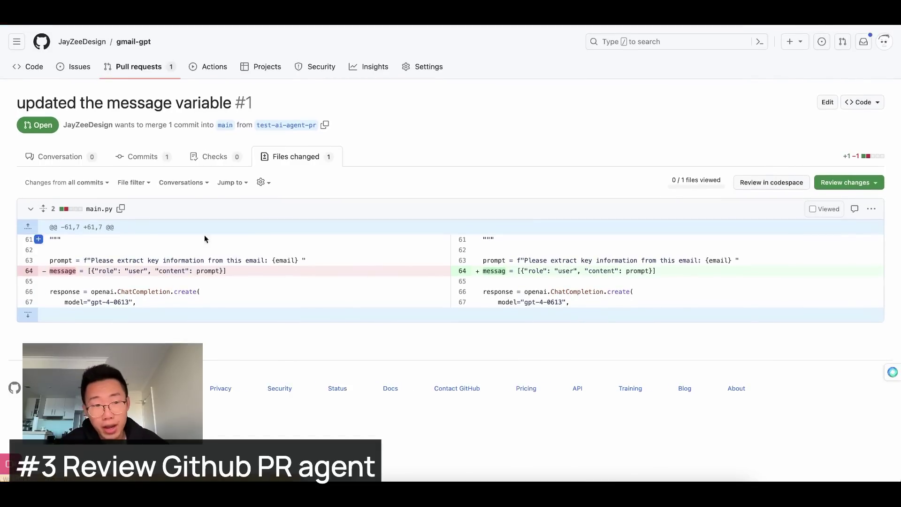
# Back on the Conversation tab, select the drafted comment flagging the 'messag' typo.
pyautogui.click(52, 155)
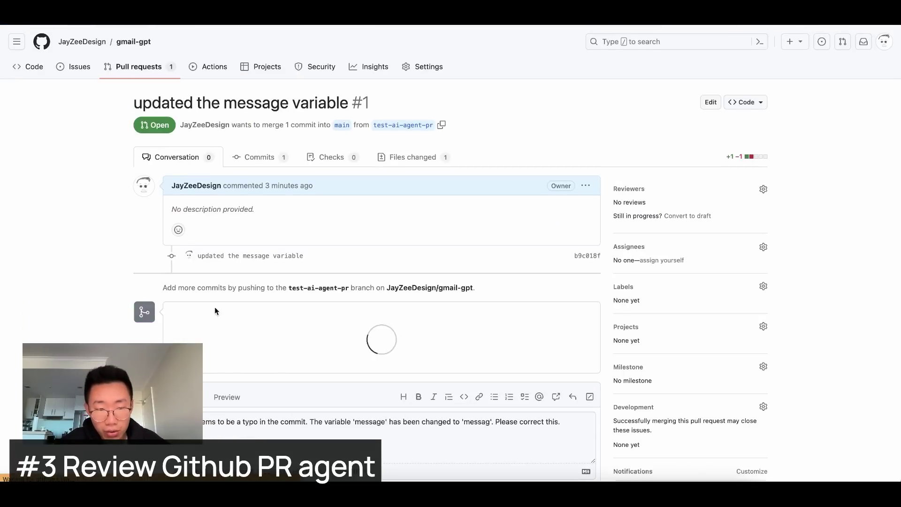
pyautogui.scroll(-3, 221, 357)
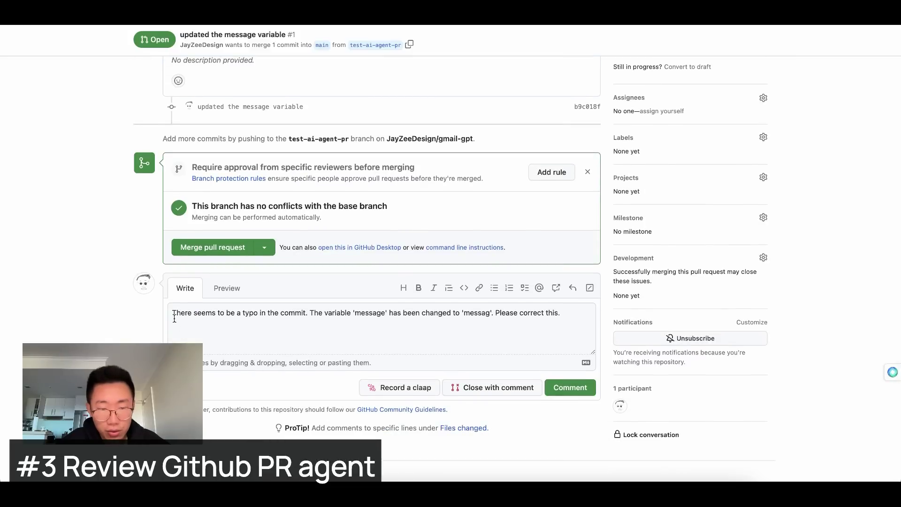
pyautogui.moveTo(175, 320); pyautogui.dragTo(249, 305)
pyautogui.click(350, 260)
# Delete the final 'e' of 'message' on line 64 of main.py, leaving 'messag'.
pyautogui.scroll(3, 350, 260)
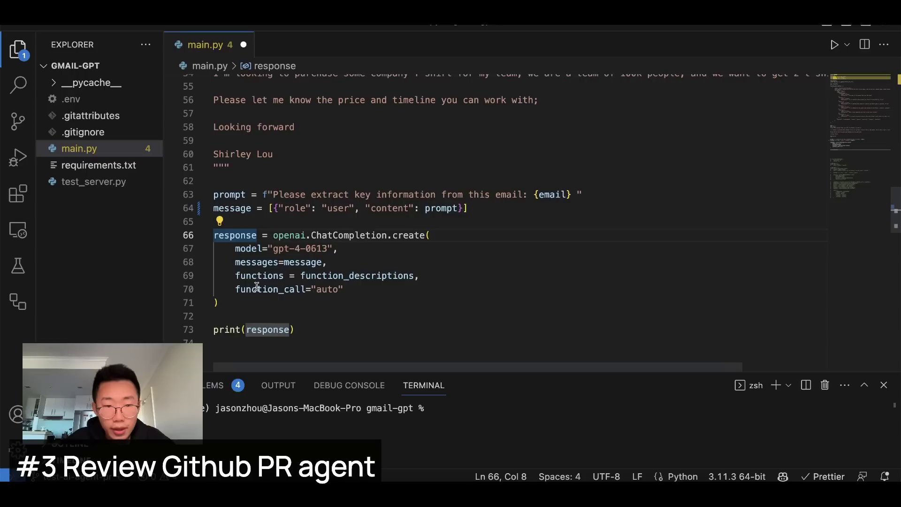
pyautogui.click(246, 208)
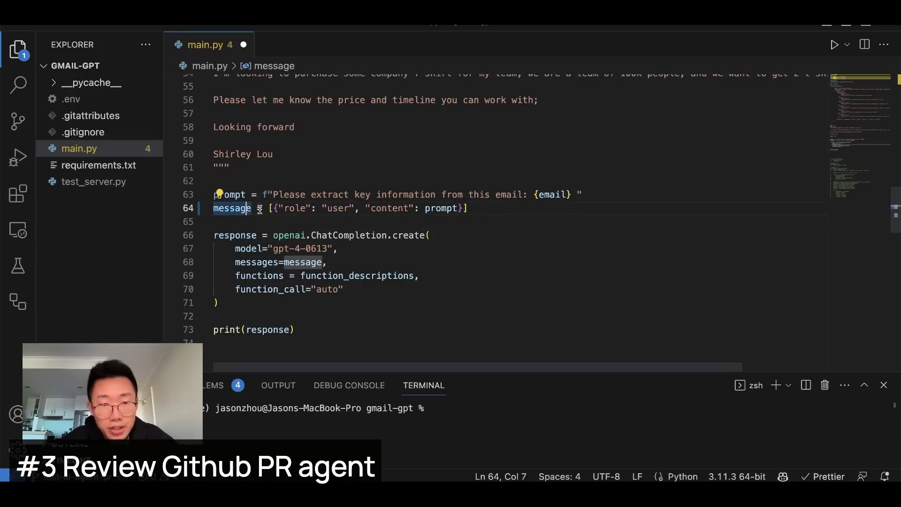
pyautogui.click(251, 208)
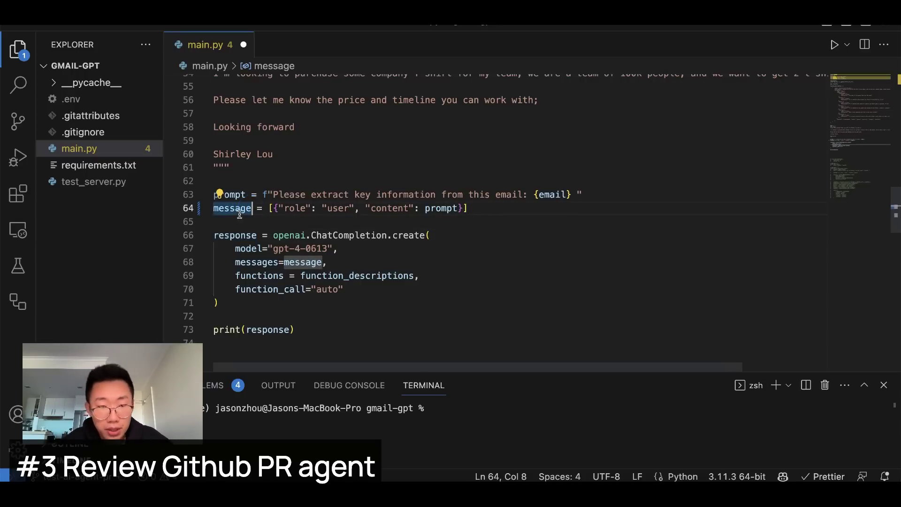
pyautogui.press('BackSpace')
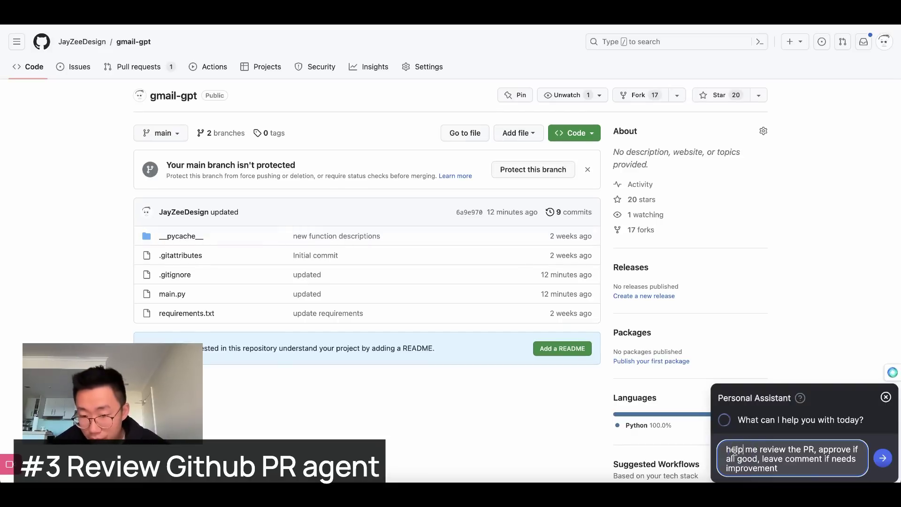
# Ask the assistant to review PR #1 and submit its line-64 comment that 'messag' should be 'message'.
pyautogui.moveTo(729, 450); pyautogui.dragTo(855, 464)
pyautogui.click(814, 448)
pyautogui.click(882, 459)
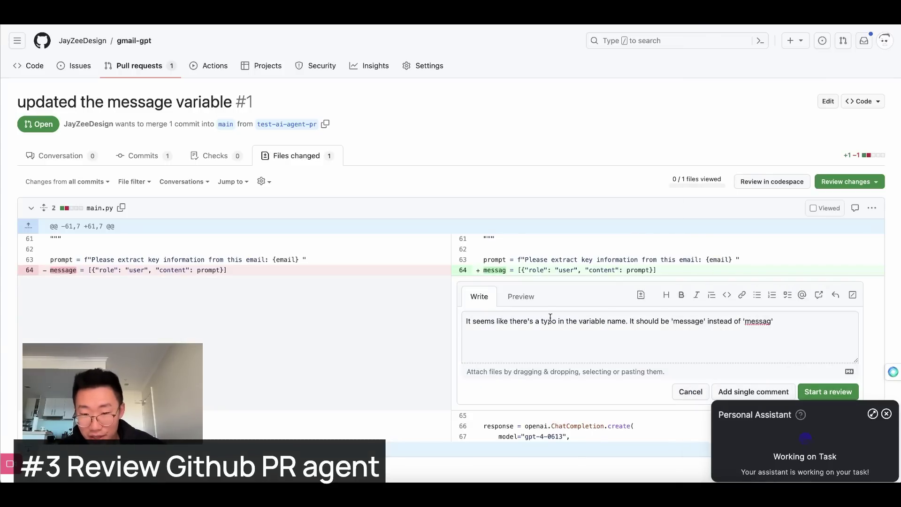
pyautogui.click(814, 392)
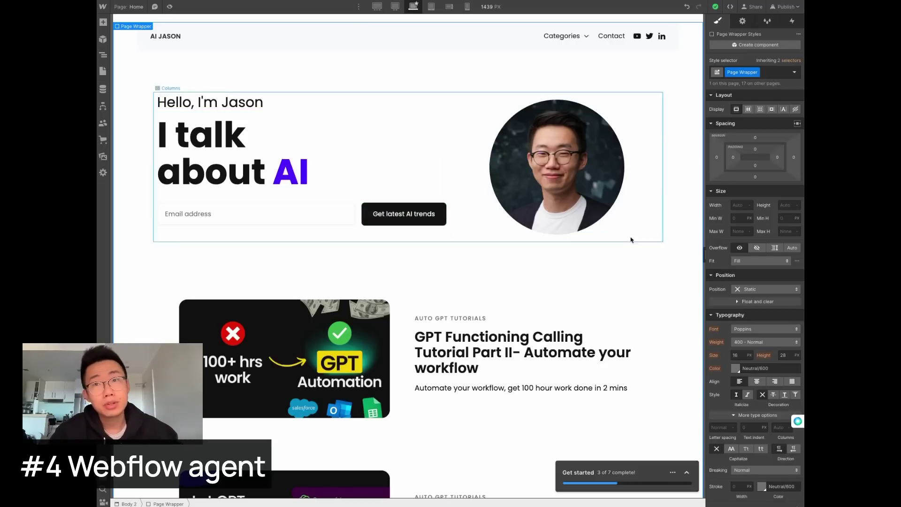
# From the Blog Posts CMS collection, paste the assistant command for a 200-word generative AI post and send it.
pyautogui.click(103, 88)
pyautogui.click(141, 81)
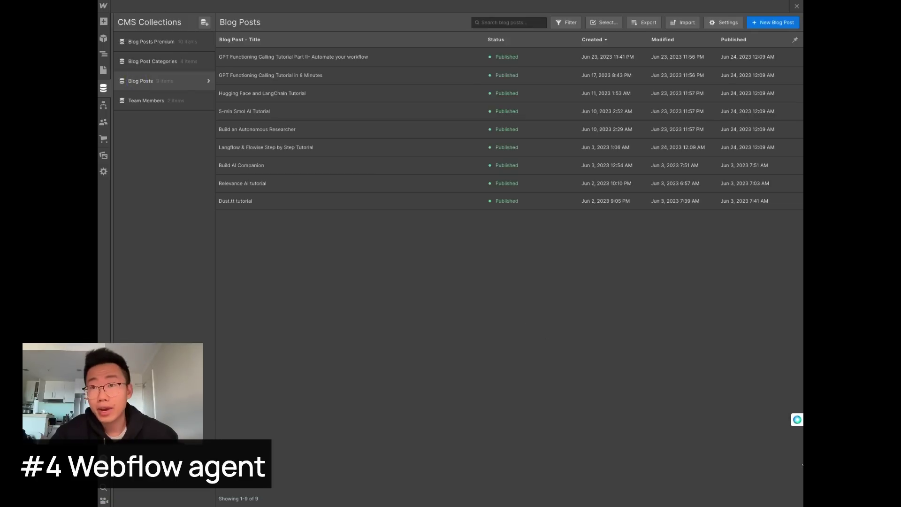
pyautogui.moveTo(797, 419)
pyautogui.click(795, 444)
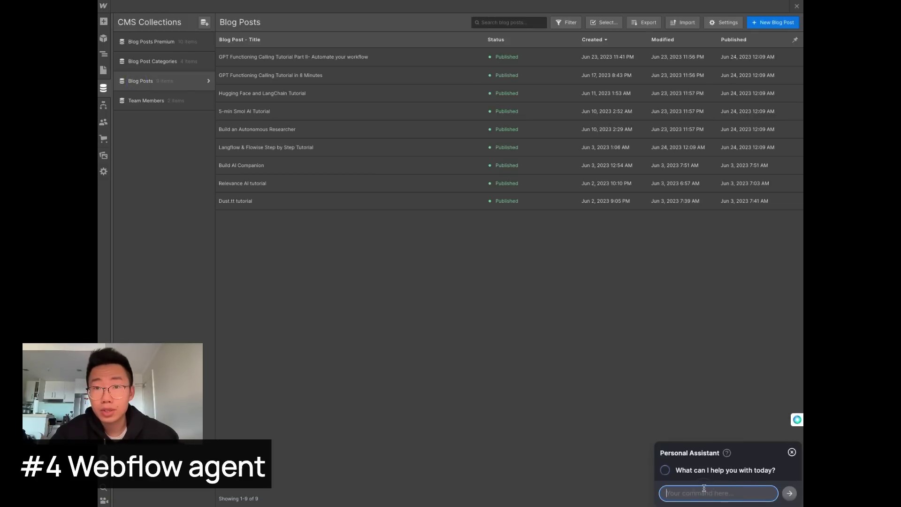
pyautogui.write('write & publish a blog post about problems of generative ai, at least 200 words, fill in both excerpt and body')
pyautogui.moveTo(667, 473); pyautogui.dragTo(727, 492)
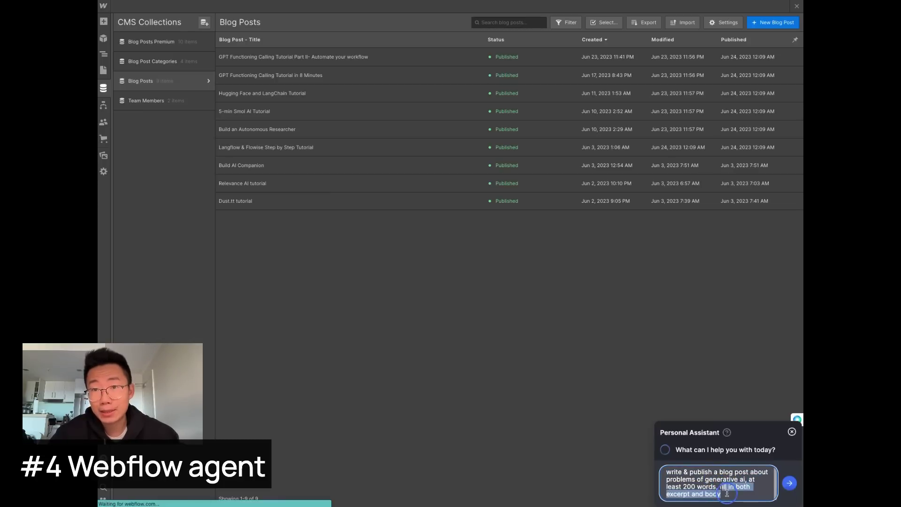
pyautogui.click(790, 483)
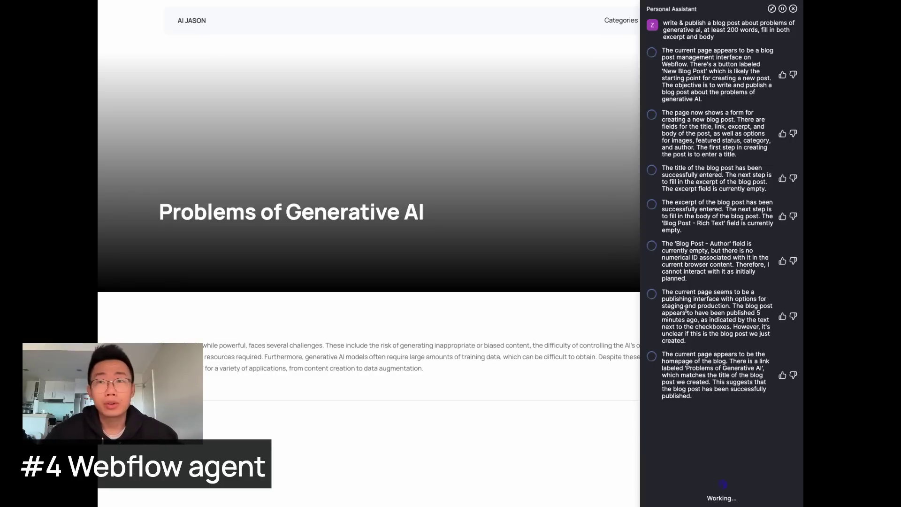
# Close the assistant panel once the 'Problems of Generative AI' post is published.
pyautogui.click(793, 8)
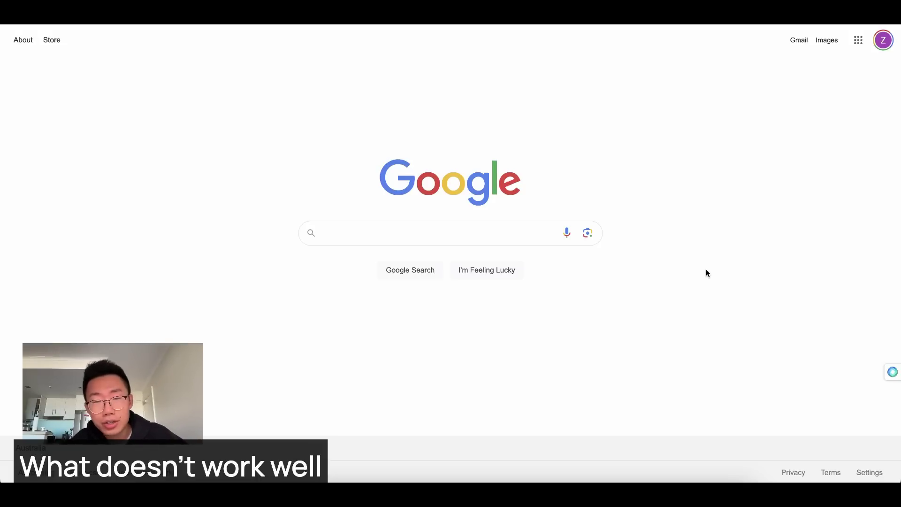
# Send the assistant the prompt to research generative AI project news and draft a Google Doc post.
pyautogui.click(894, 395)
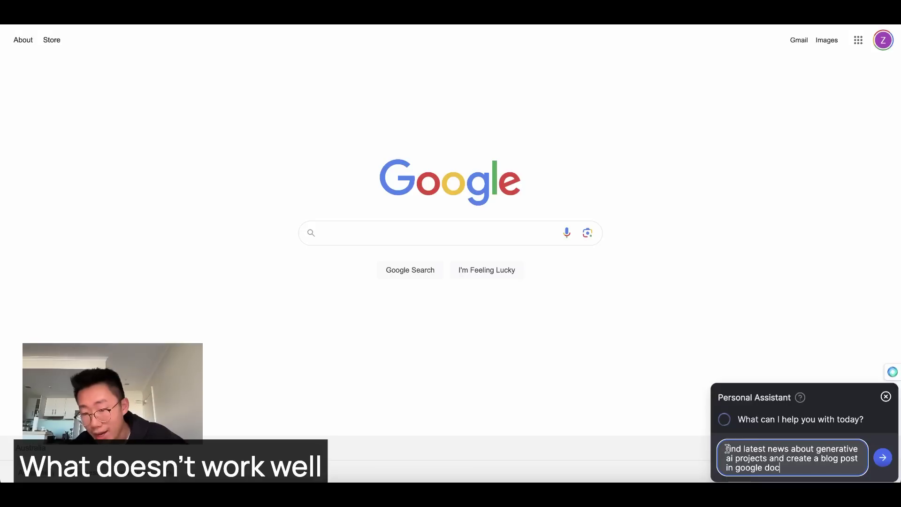
pyautogui.moveTo(727, 449); pyautogui.dragTo(782, 469)
pyautogui.press('Return')
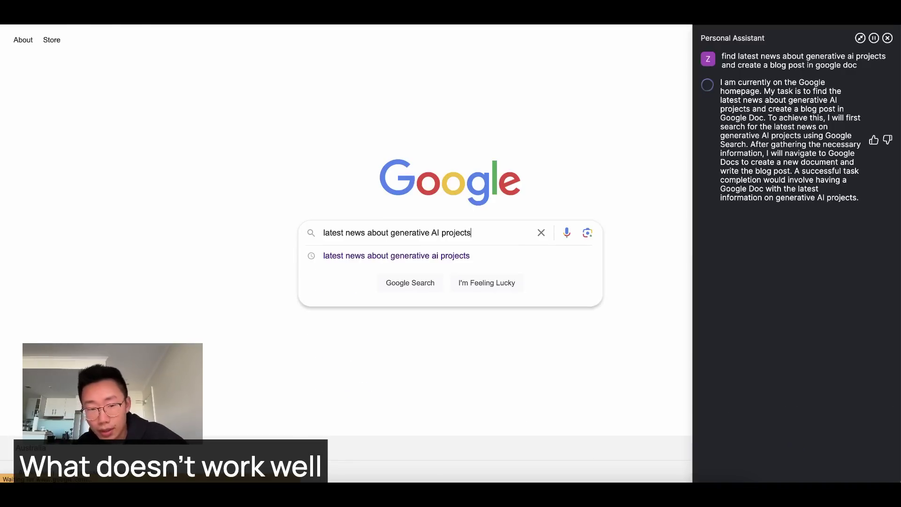